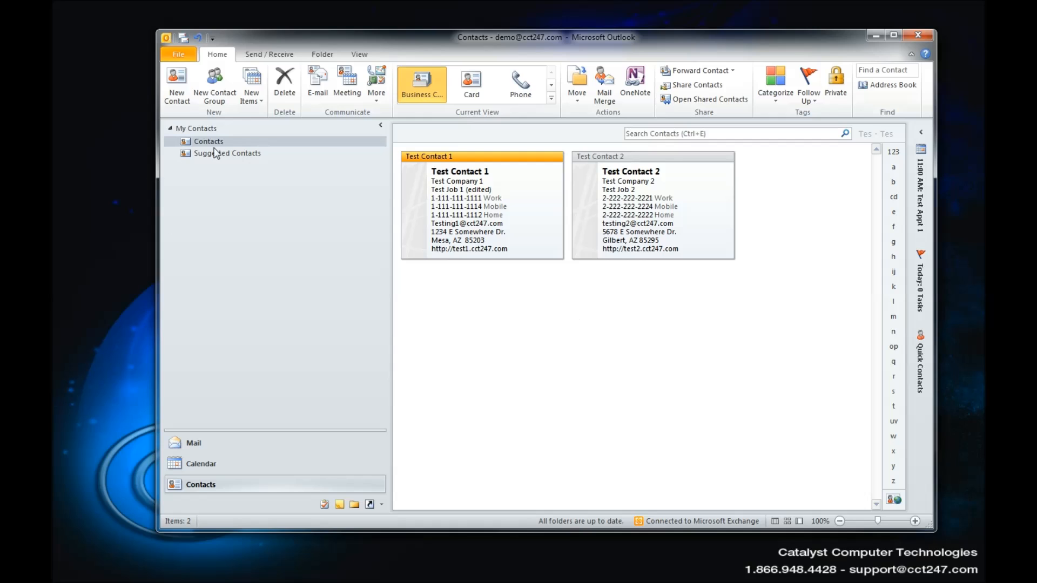
Start a sharing invitation for the Contacts folder under My Contacts
click(190, 214)
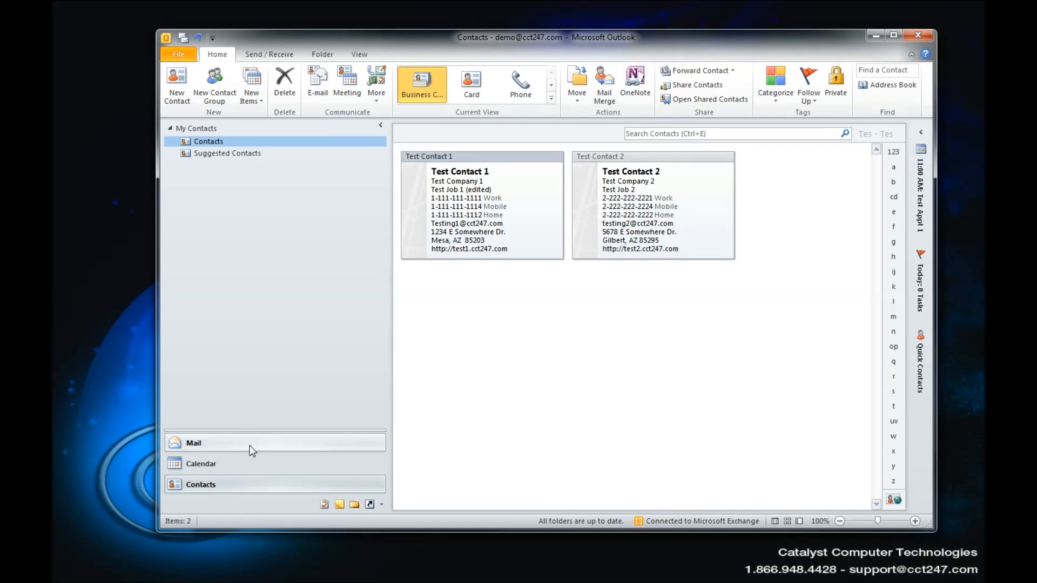
key(ctrl+1)
click(247, 485)
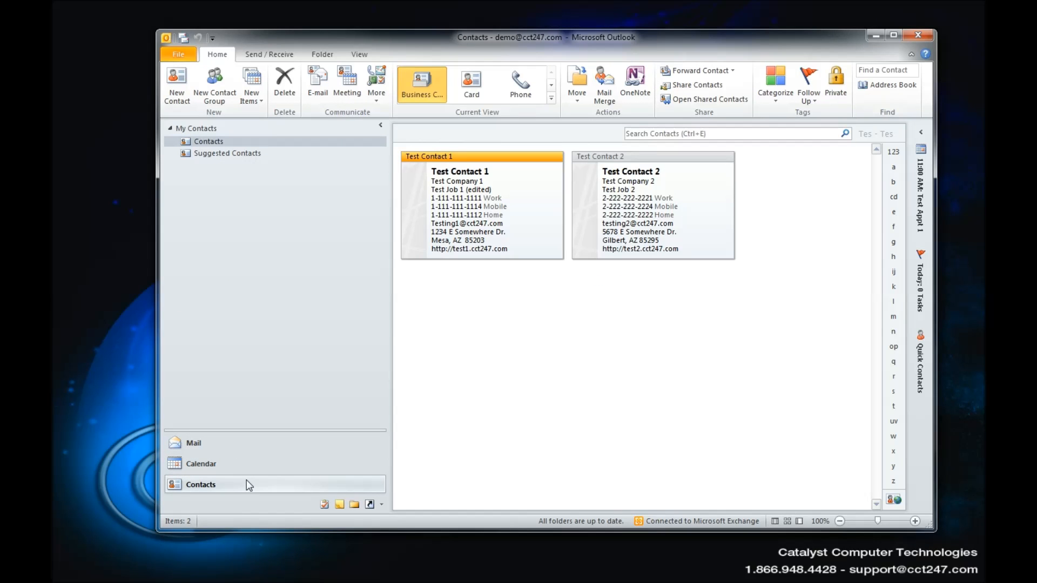
right_click(207, 145)
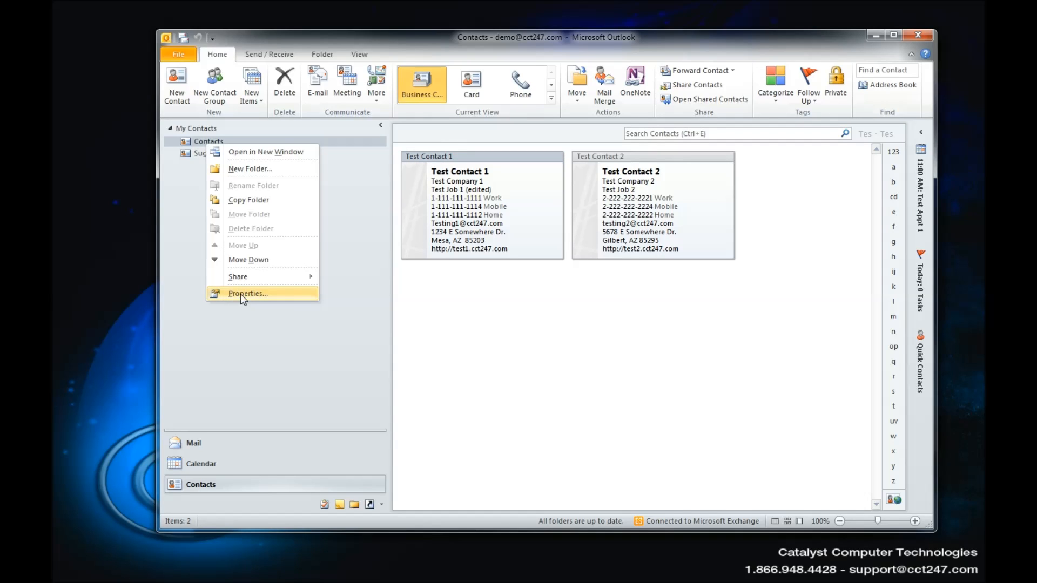
mouse_move(247, 277)
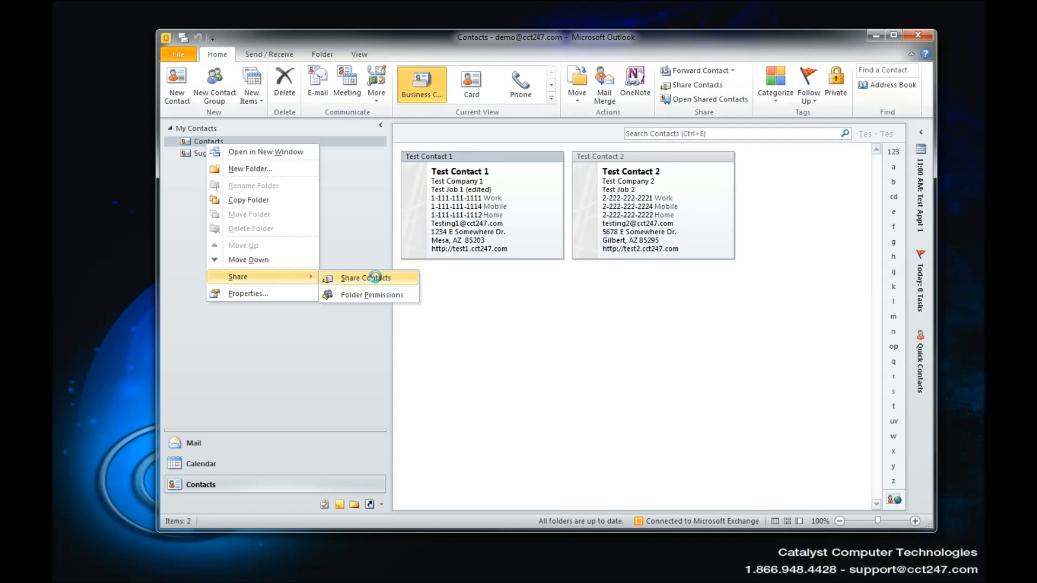
click(376, 278)
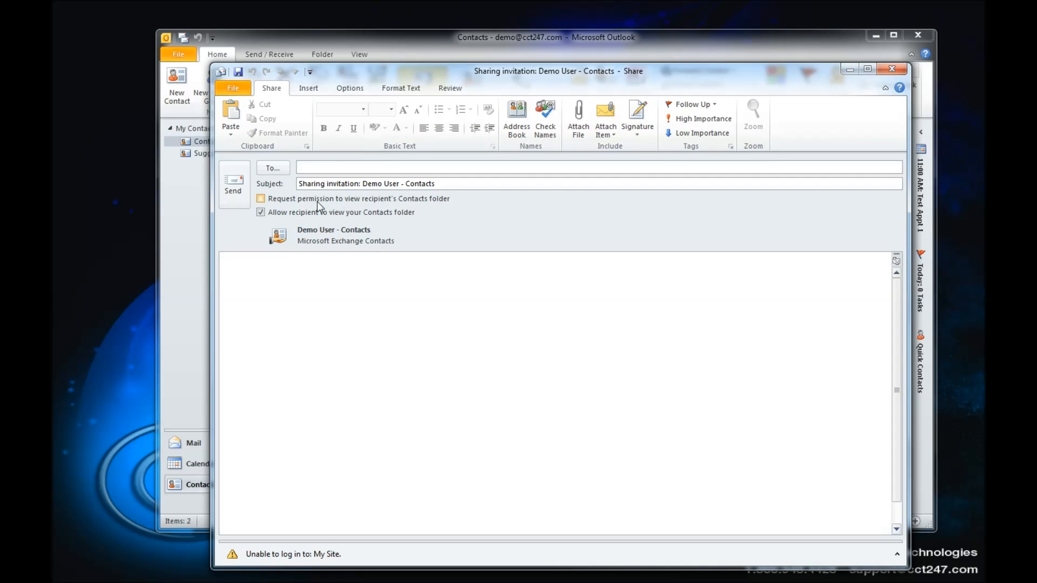
Address the sharing invitation to Demo User2 from the Global Address List and send it, confirming Reviewer (read-only) access
click(270, 170)
drag(404, 340, 406, 349)
scroll(416, 399, down, 7)
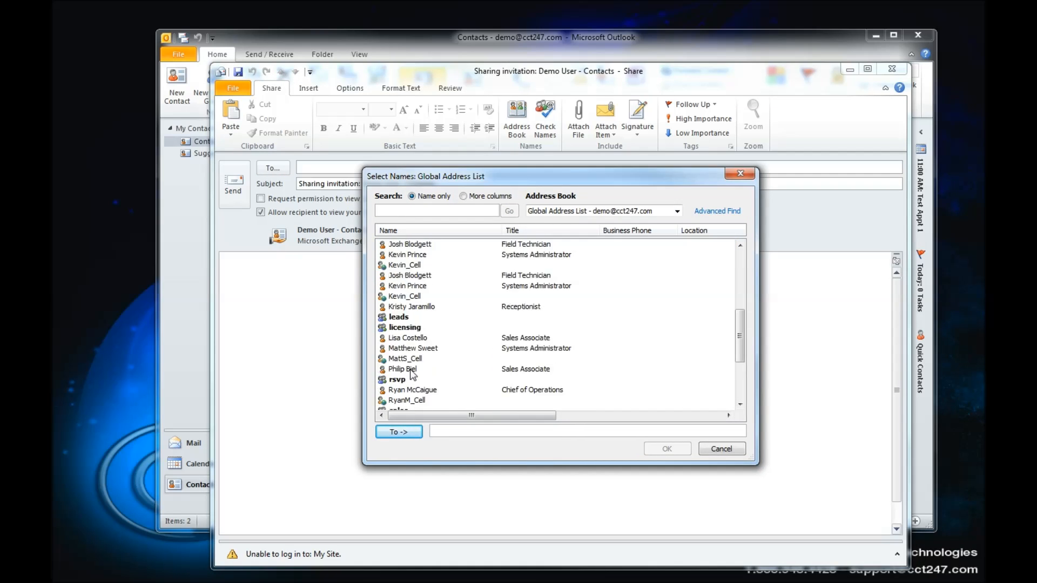
scroll(412, 373, up, 7)
click(403, 370)
click(403, 390)
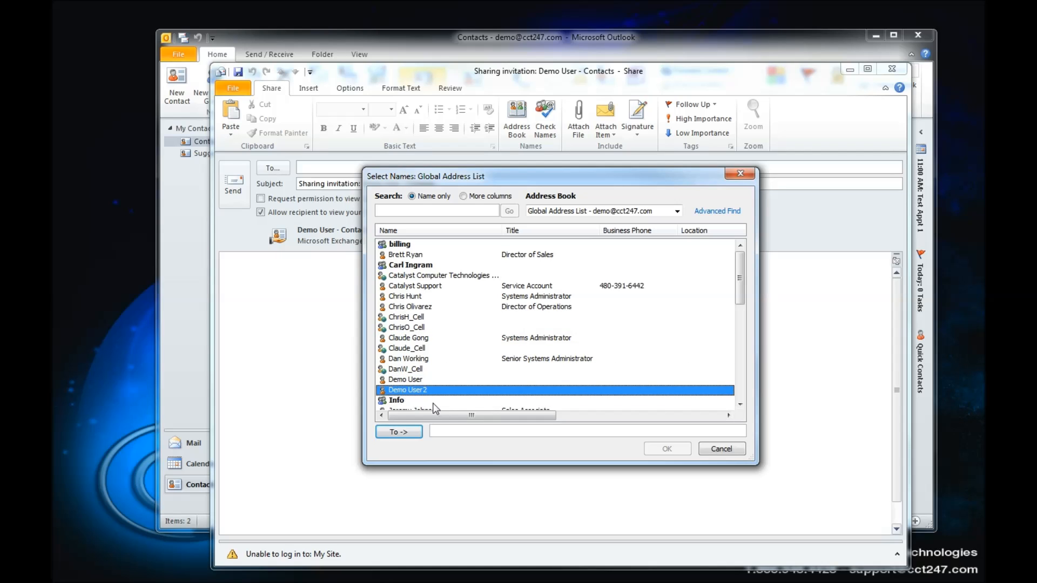
click(398, 432)
click(675, 451)
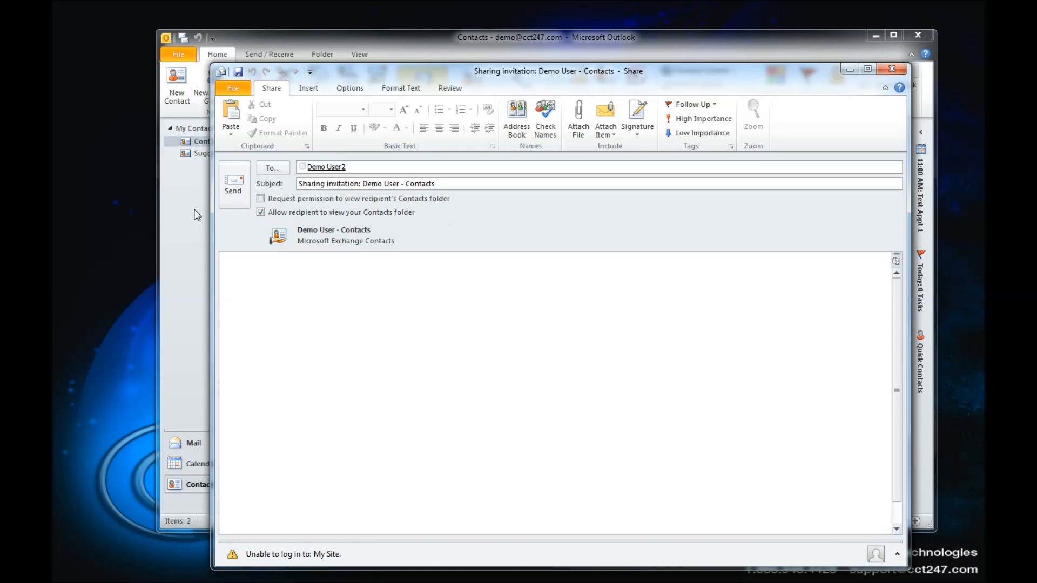
click(237, 184)
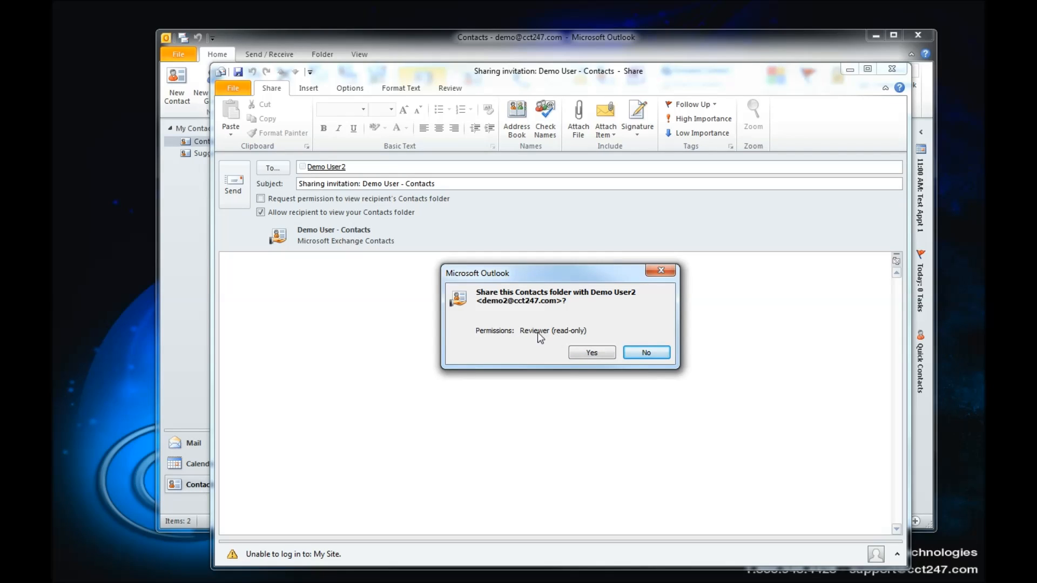
click(595, 353)
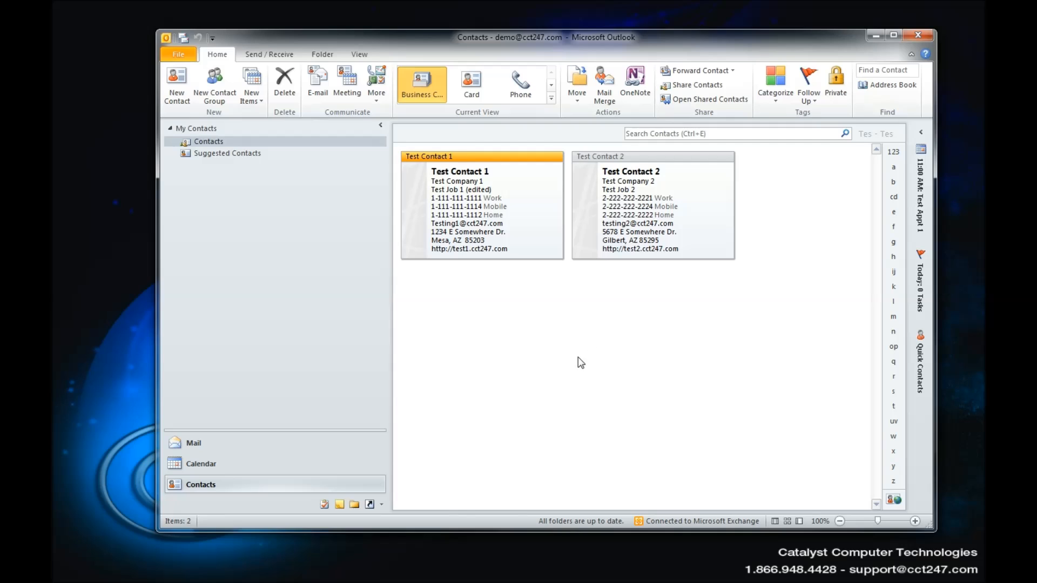
Open the Contacts folder's sharing permissions and set Demo User2's permission level to Editor
right_click(215, 144)
mouse_move(250, 277)
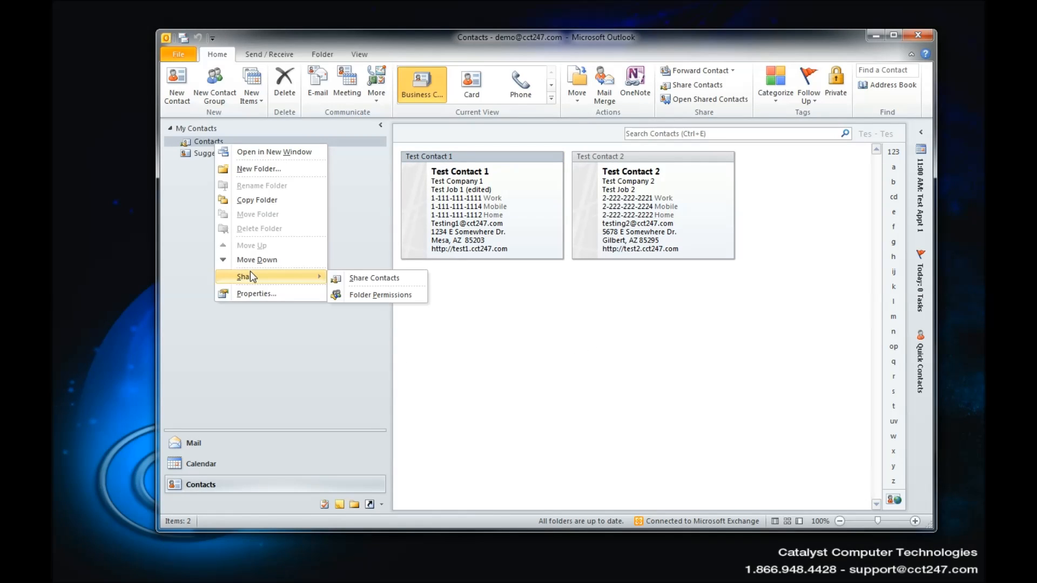
click(374, 297)
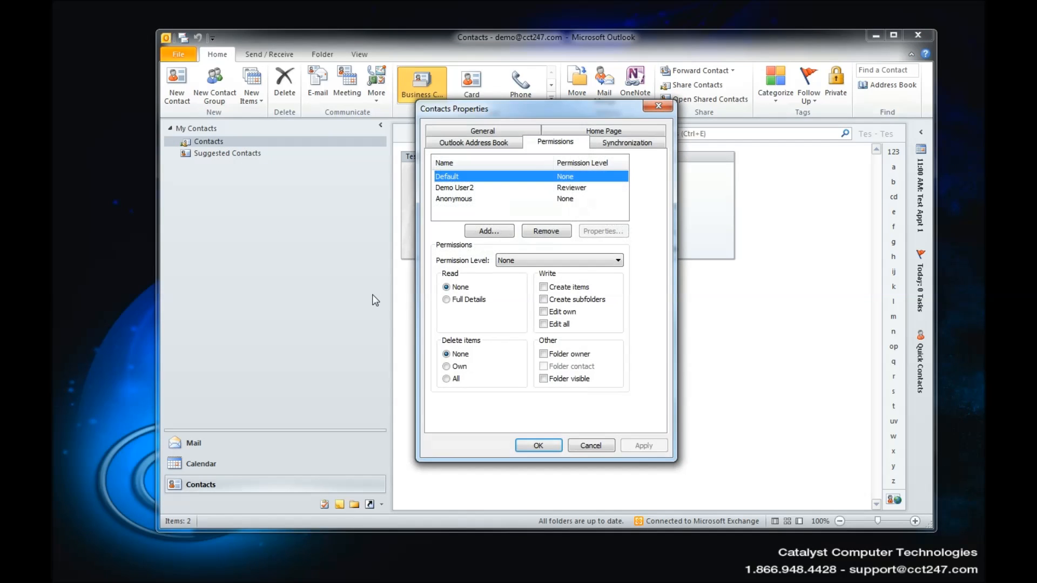
click(452, 189)
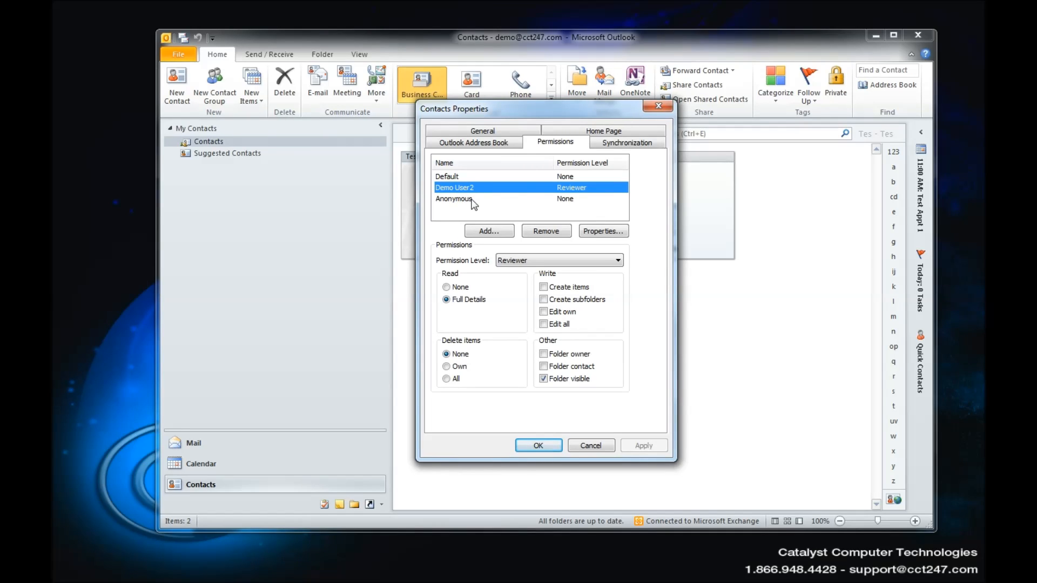
click(617, 261)
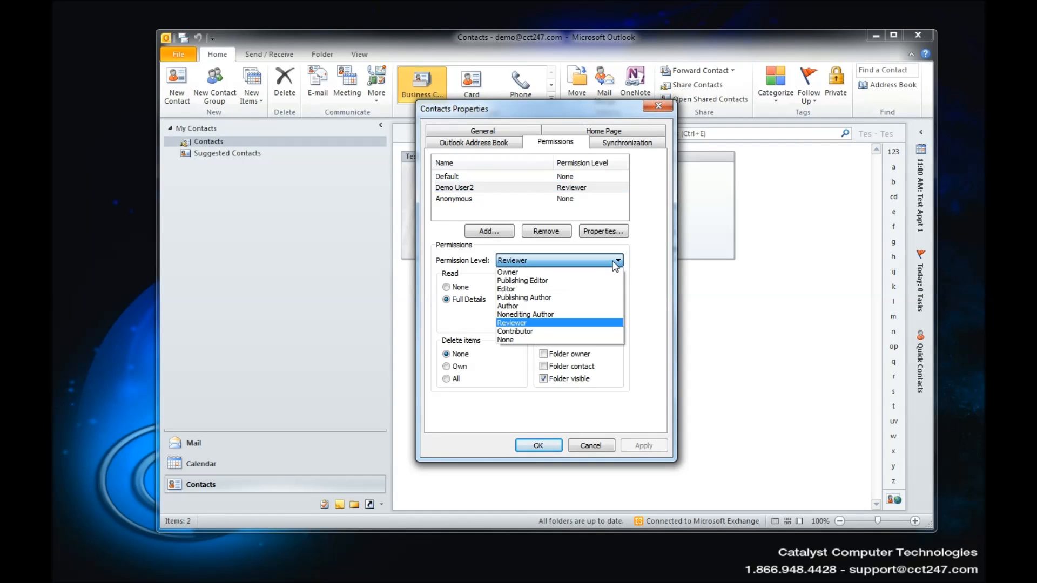
click(595, 292)
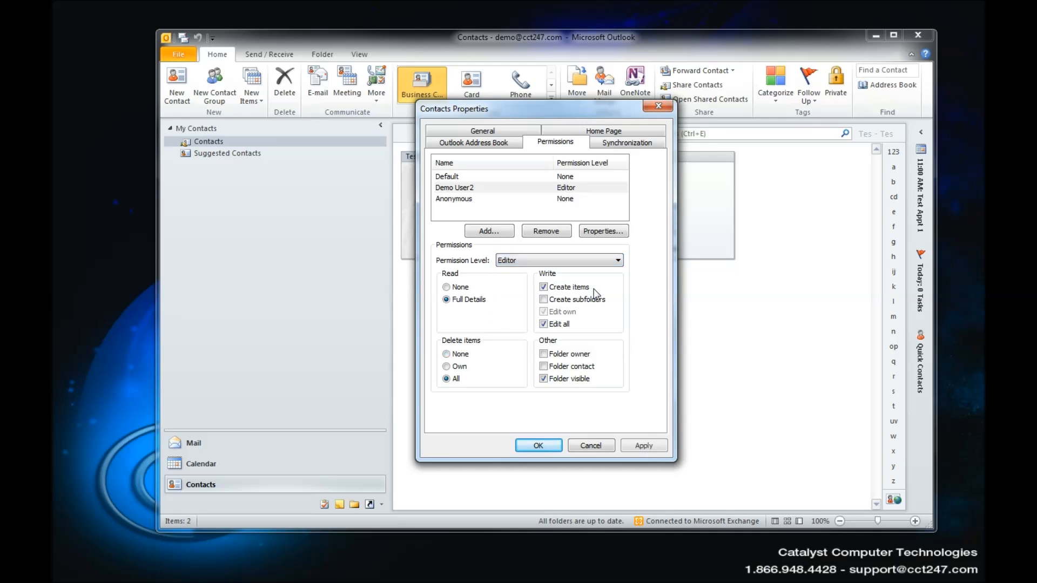
Try the Author permission level for Demo User2, and switch it back to Editor
click(618, 262)
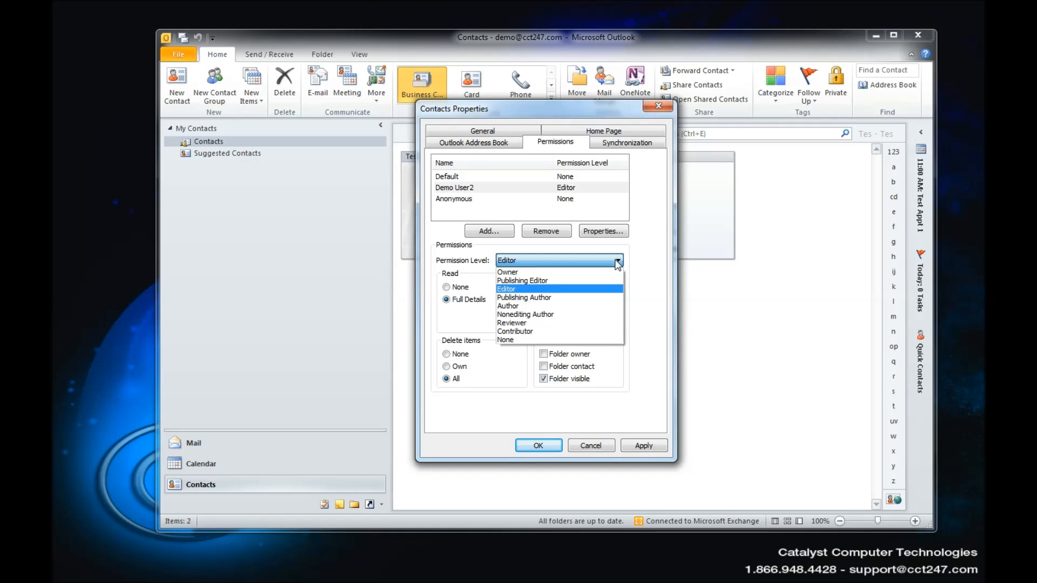
click(582, 302)
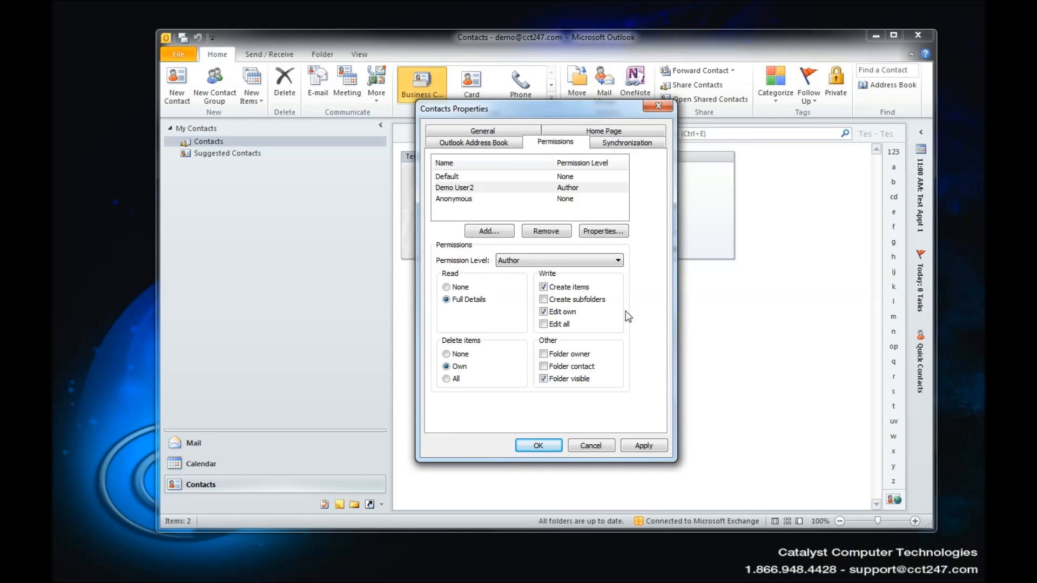
click(618, 262)
click(606, 290)
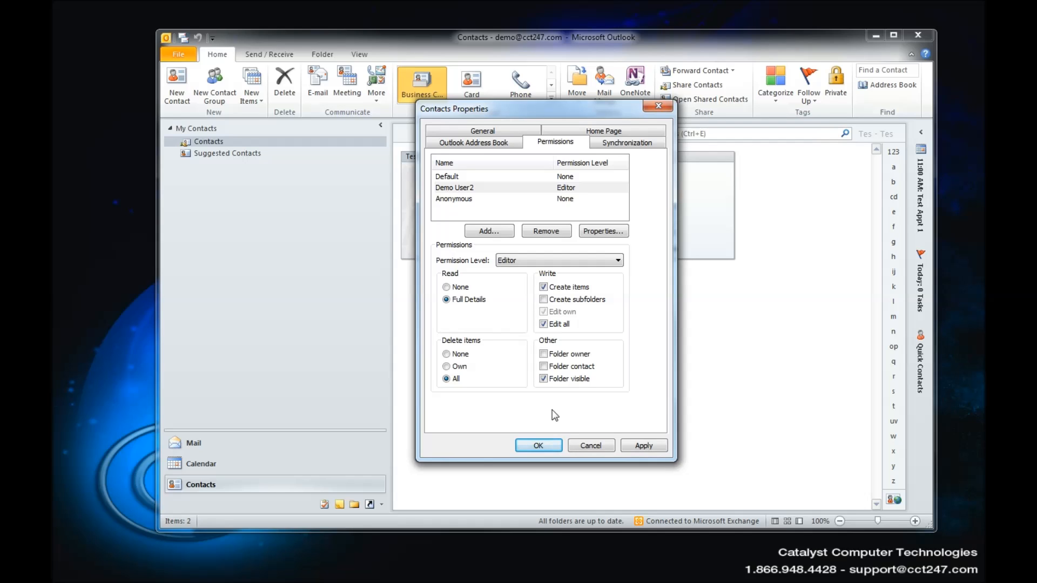
Save the Contacts folder permissions and close the sharing account's mailbox window
click(540, 446)
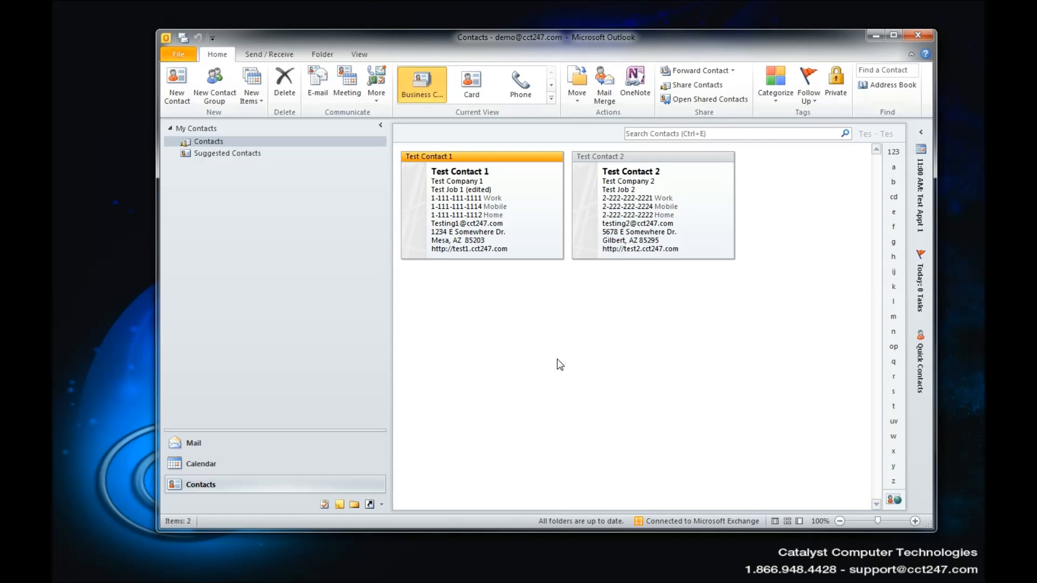
click(915, 34)
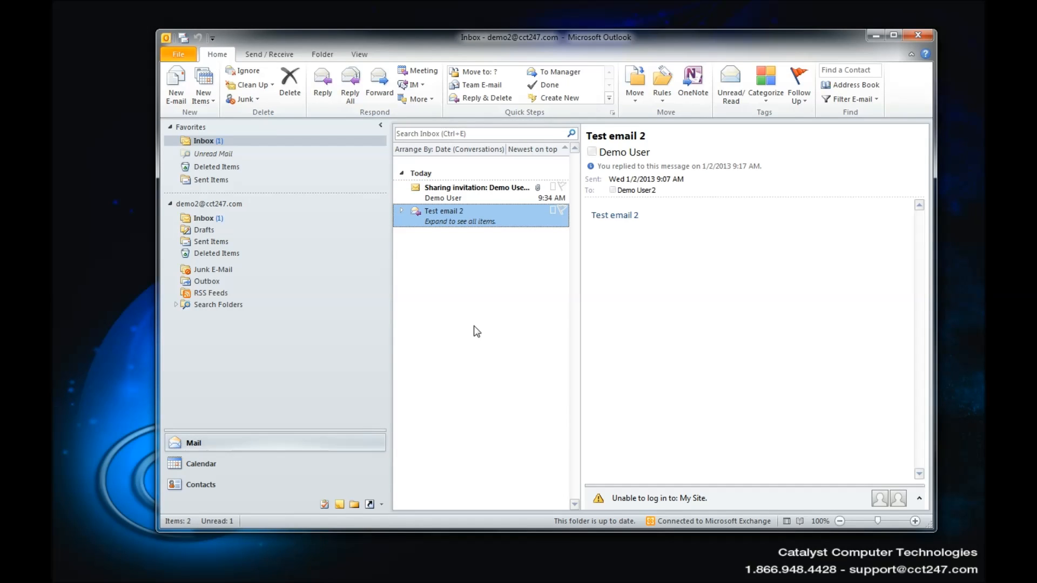
Open the shared Contacts folder from Demo User's sharing invitation in the second account's inbox
click(488, 194)
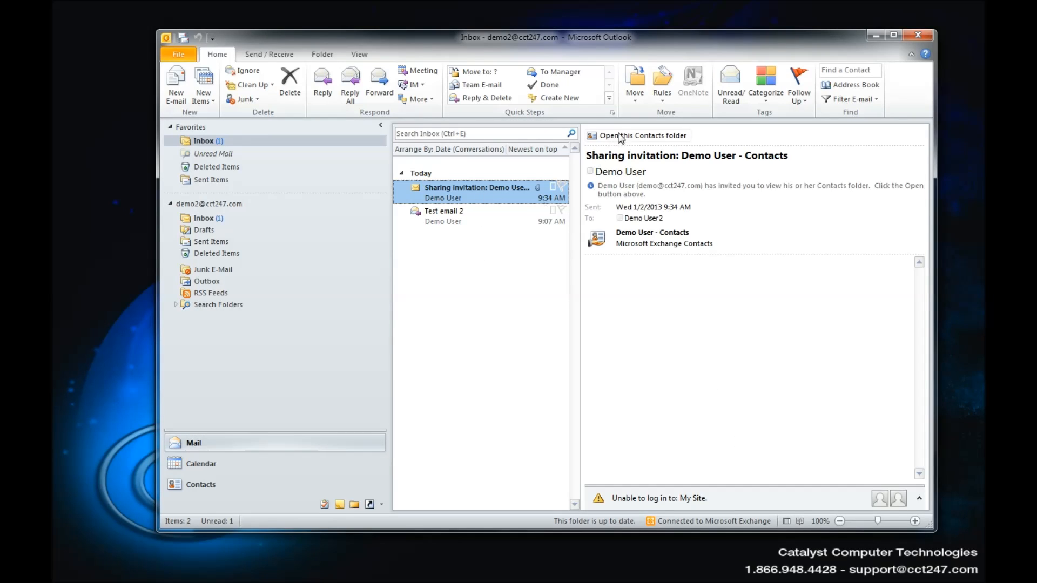
double_click(462, 189)
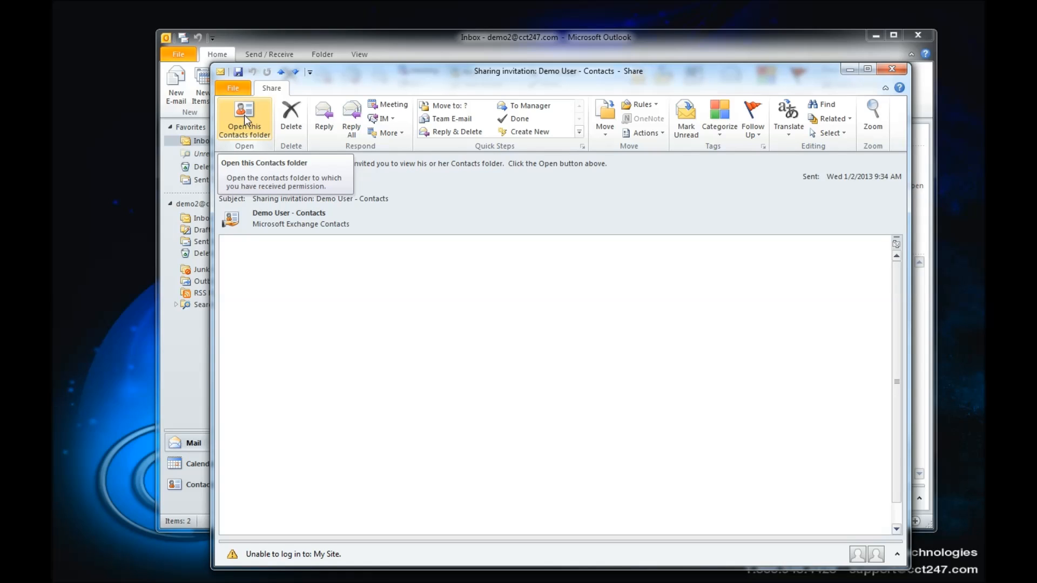
click(849, 69)
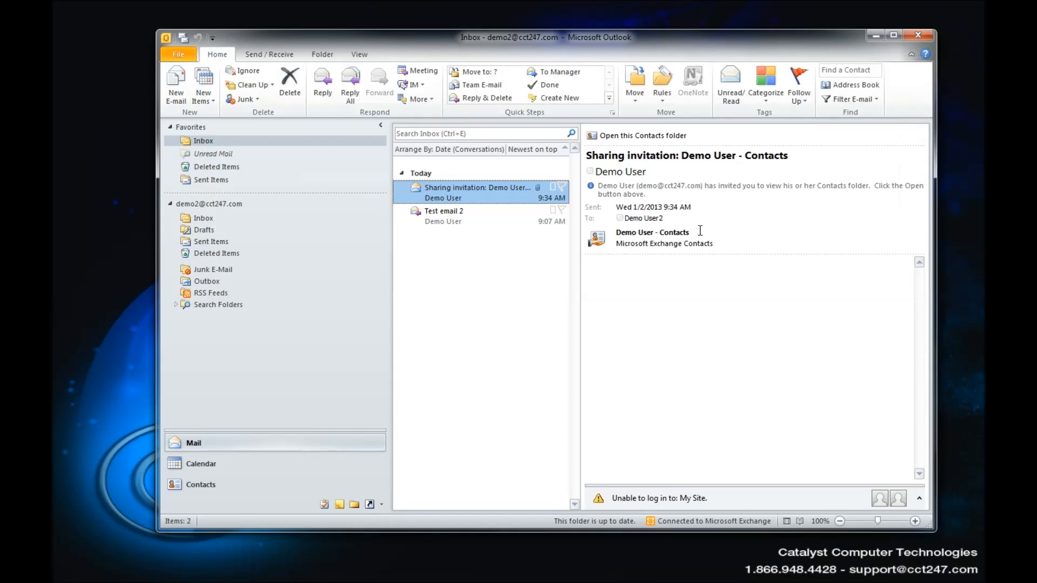
click(635, 137)
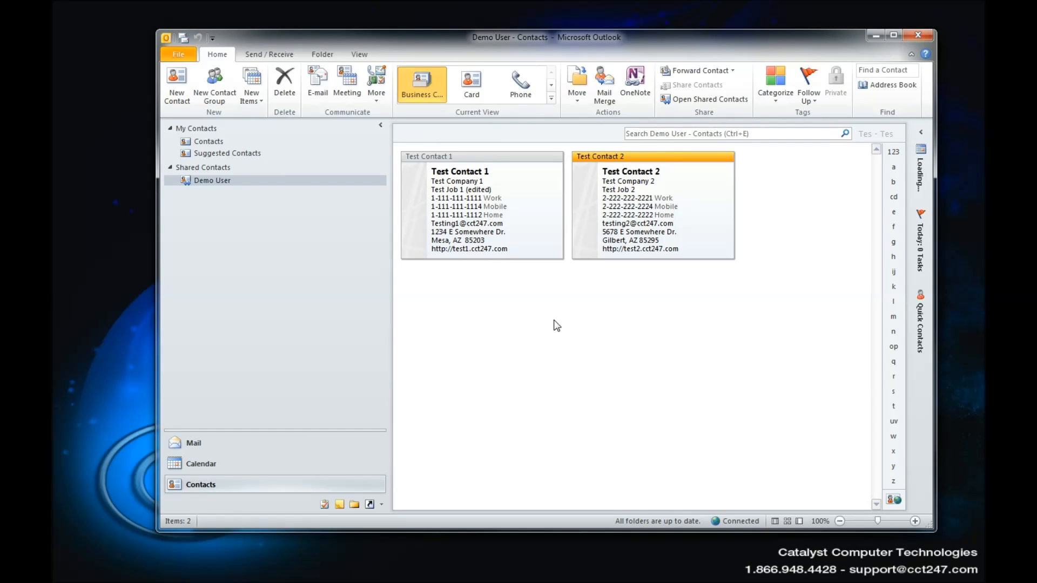
Create a contact in the shared Demo User folder with full name Test from Demo 2, company Testing and job title Test job
right_click(485, 298)
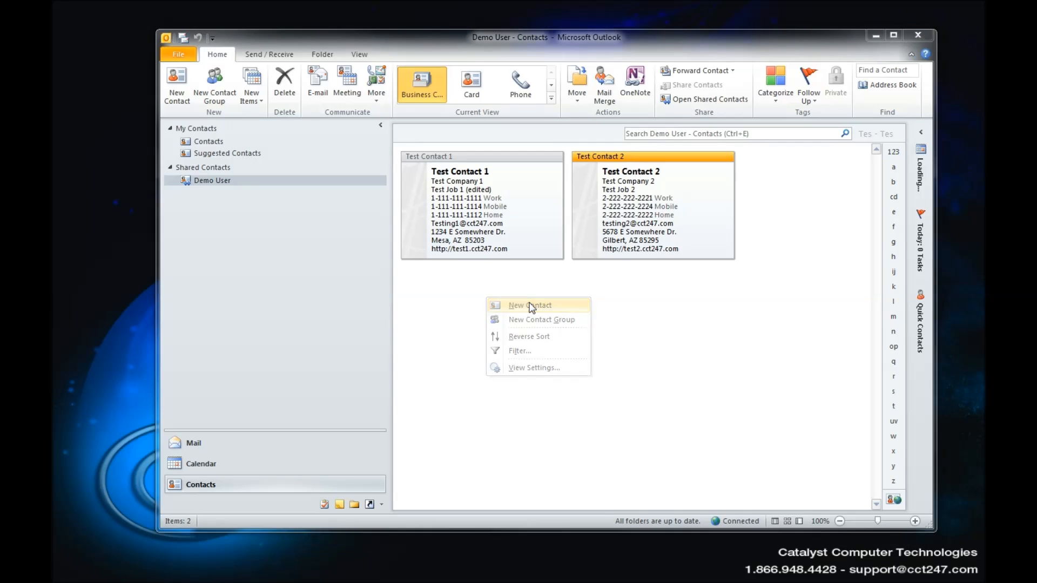
click(531, 307)
text(Test from)
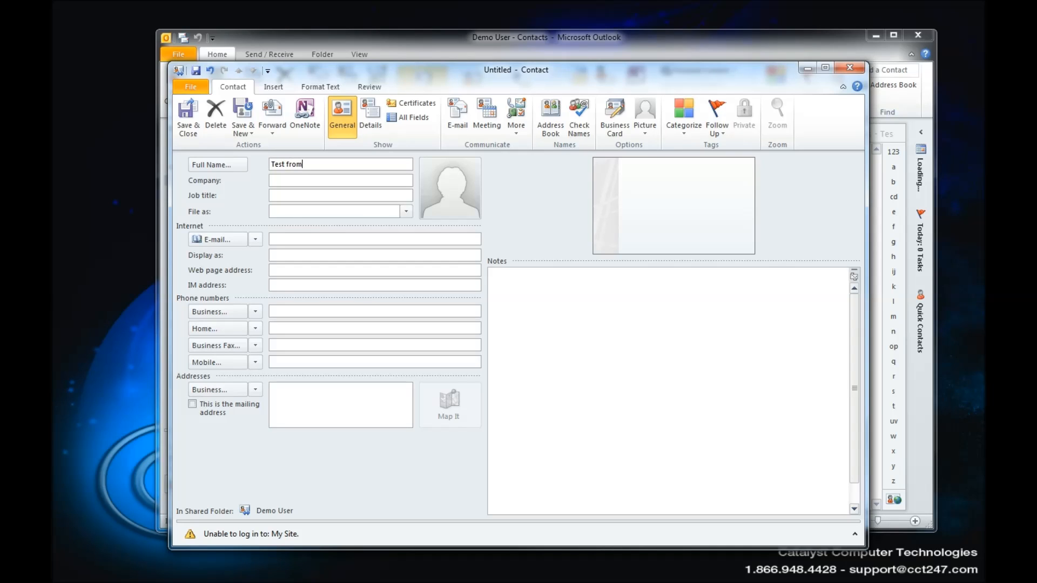
text( Demo 2)
key(Tab)
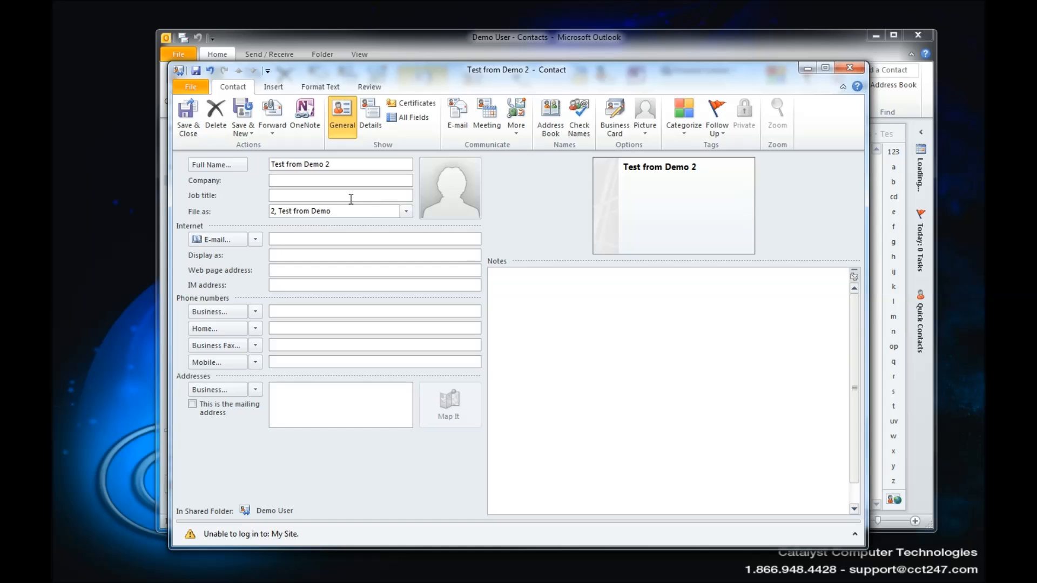
text(Testing)
key(Tab)
text(Test job)
File the contact as Test from Demo 2 and save it, adding it as a new contact instead of updating the existing one
click(350, 212)
click(348, 215)
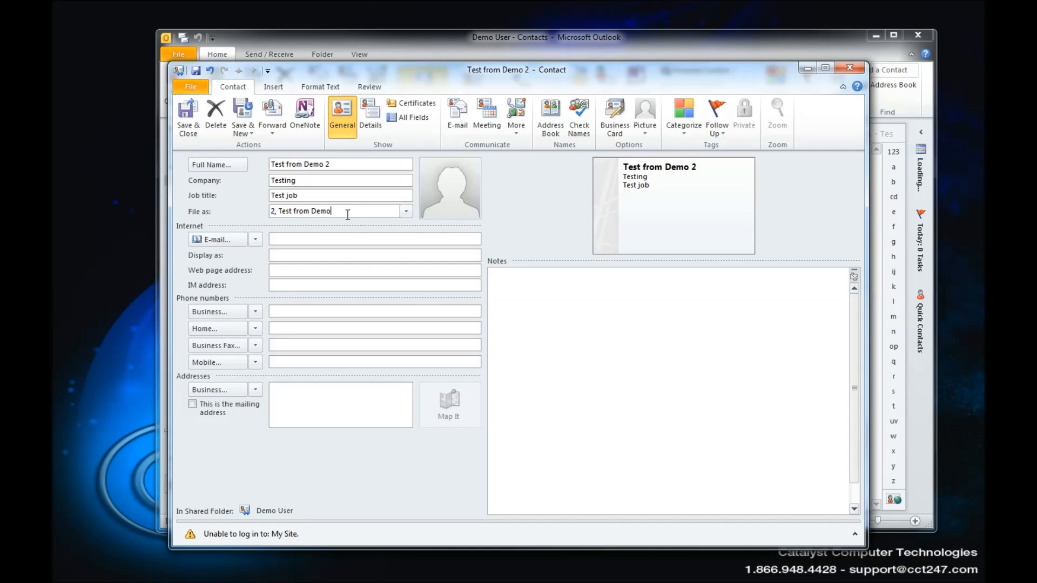
click(407, 213)
click(361, 229)
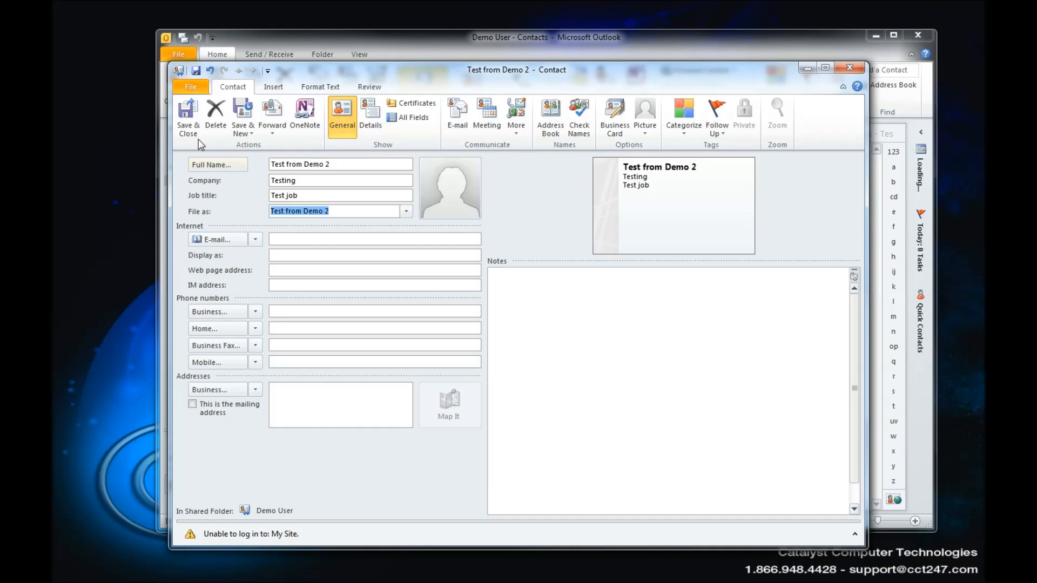
click(188, 122)
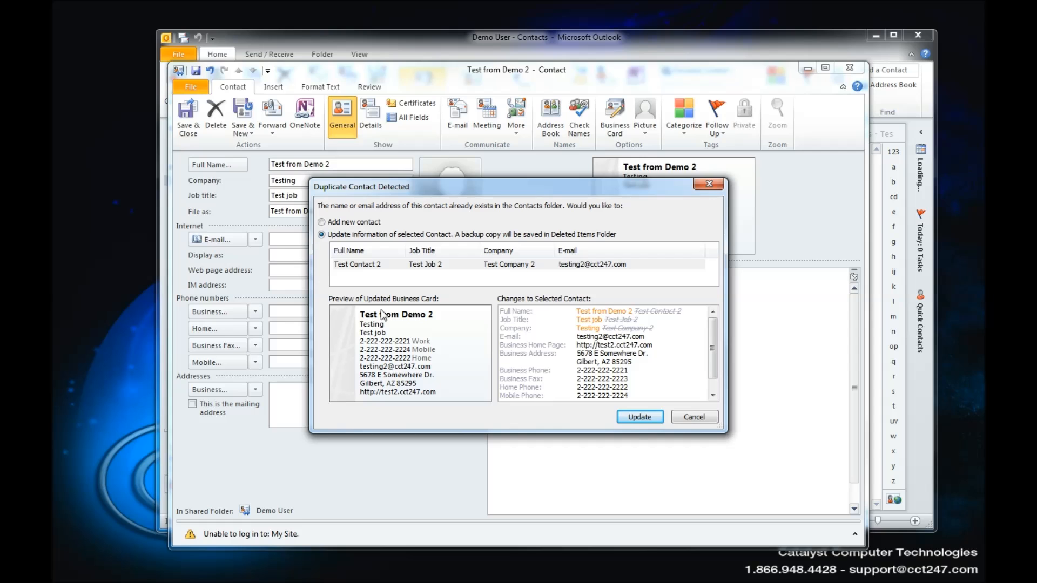
click(322, 222)
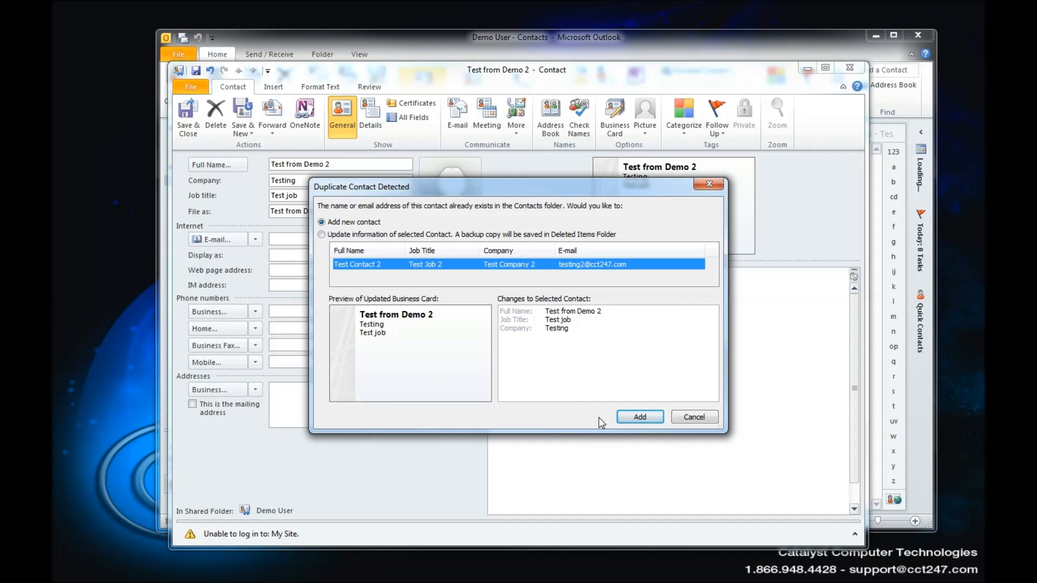
click(639, 417)
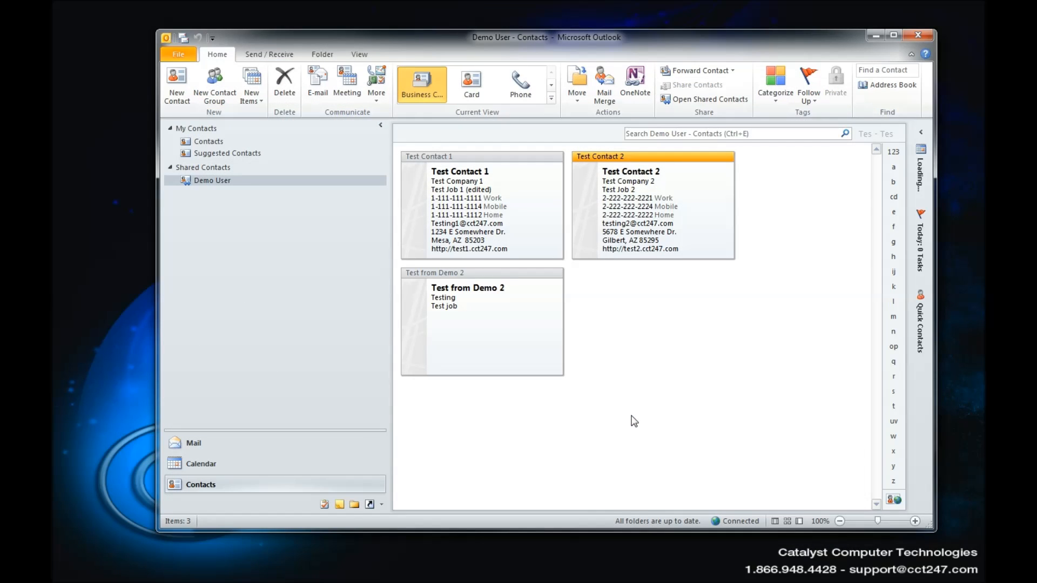
click(504, 317)
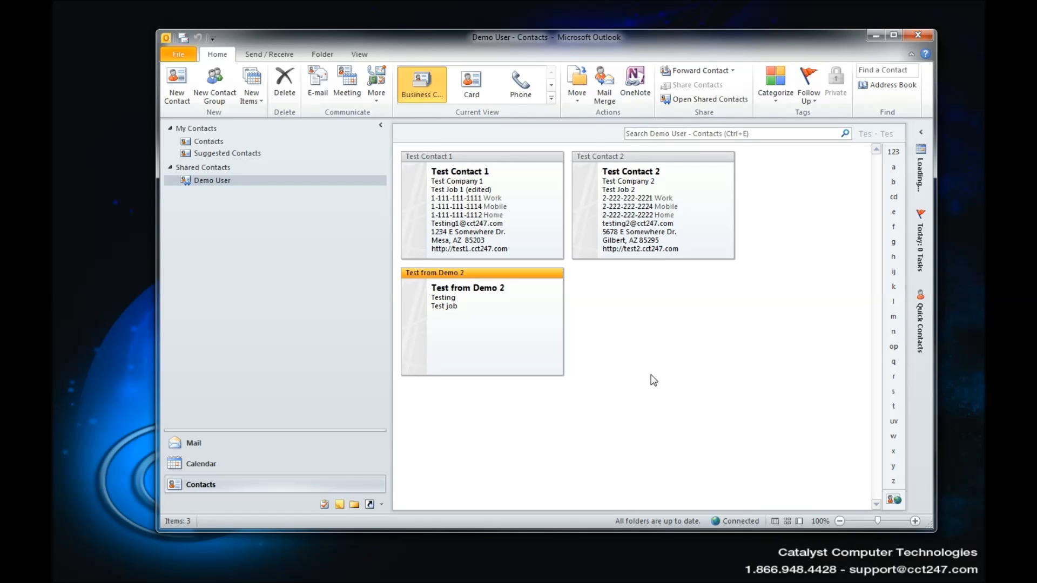
click(261, 57)
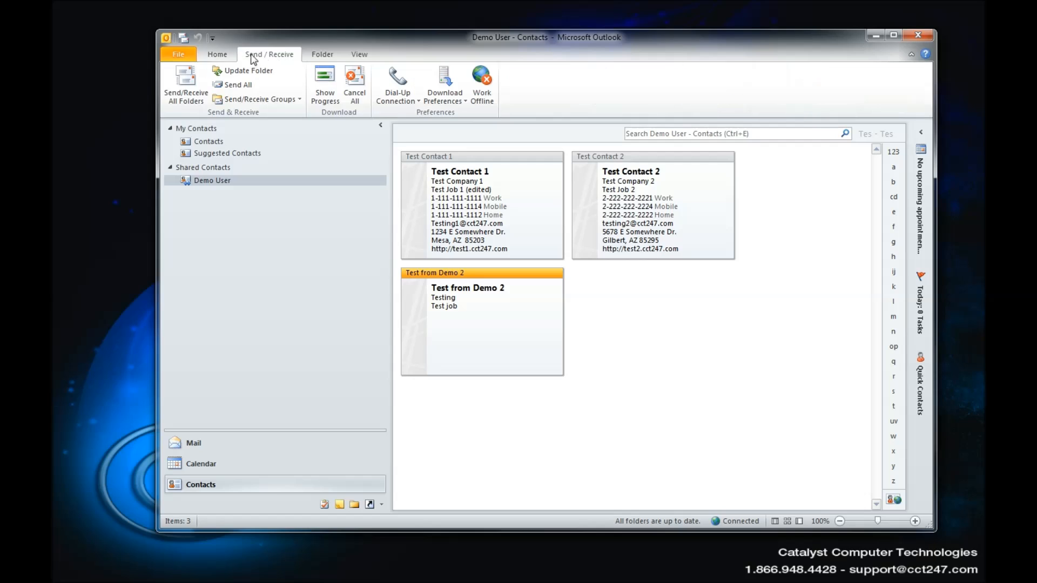
click(218, 57)
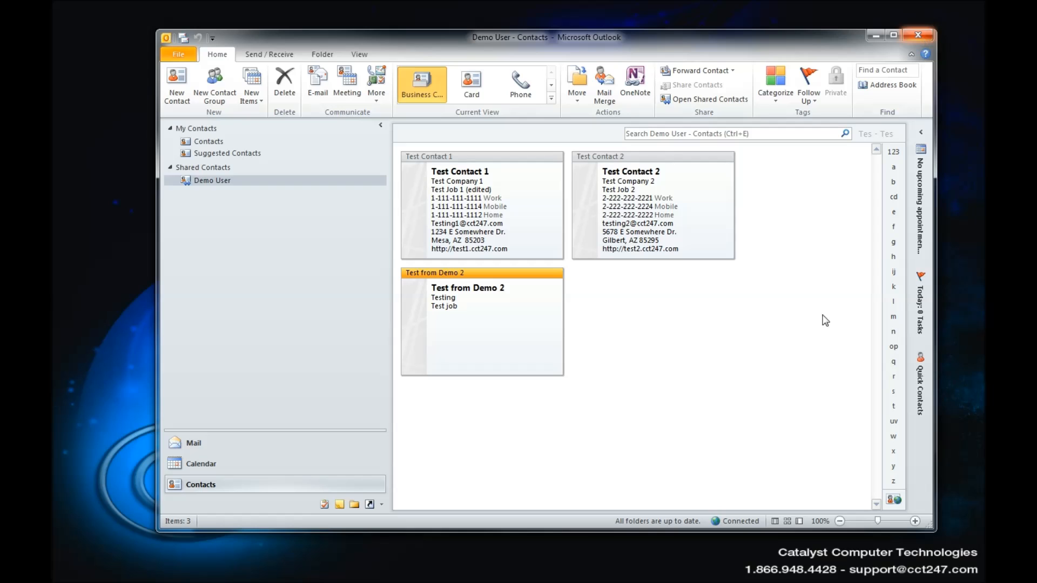
Change the job title of Test Contact 1 in the shared Demo User folder to Test Job 1 and save the contact
double_click(463, 212)
click(333, 196)
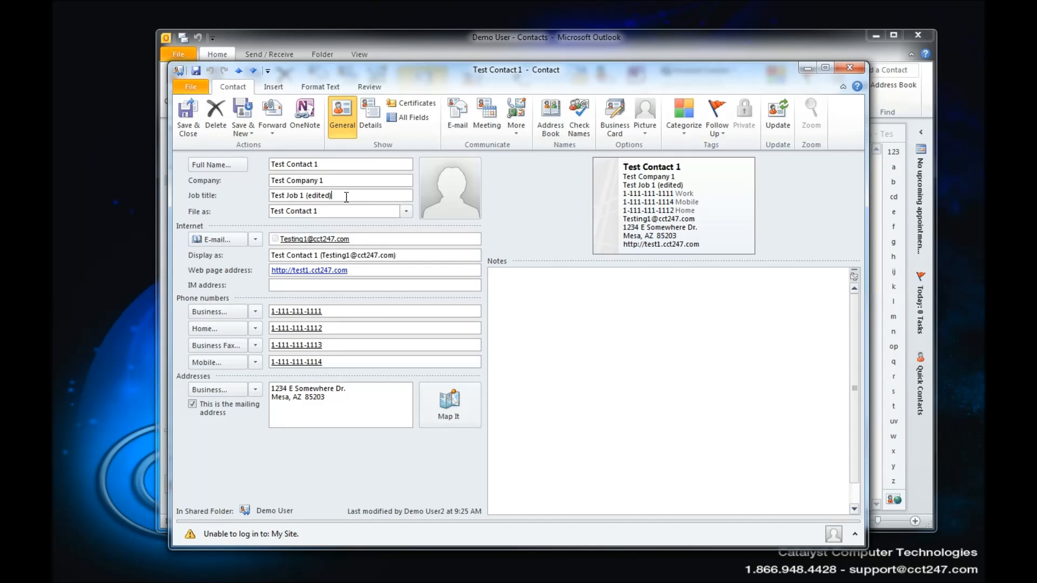
key(BackSpace)
key(BackSpace)
key(BackSpace)
key(BackSpace)
key(BackSpace)
key(BackSpace)
key(BackSpace)
key(BackSpace)
click(188, 116)
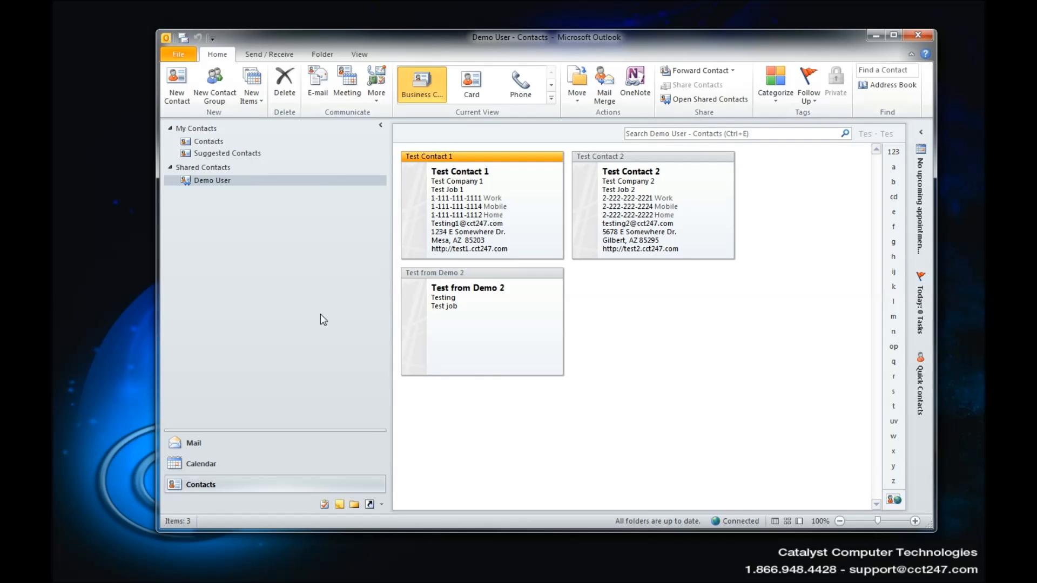
click(272, 53)
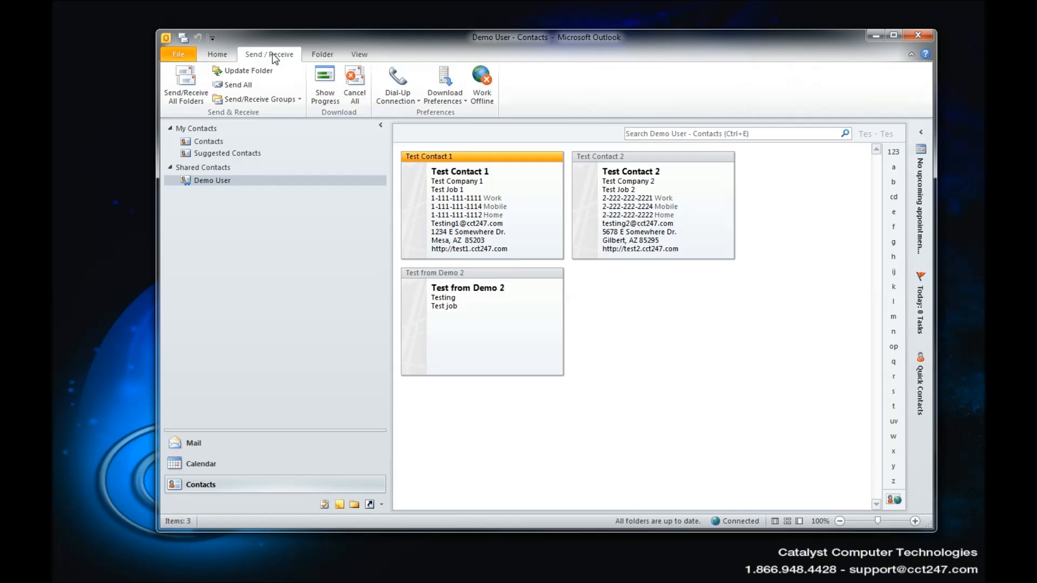
click(218, 54)
click(333, 271)
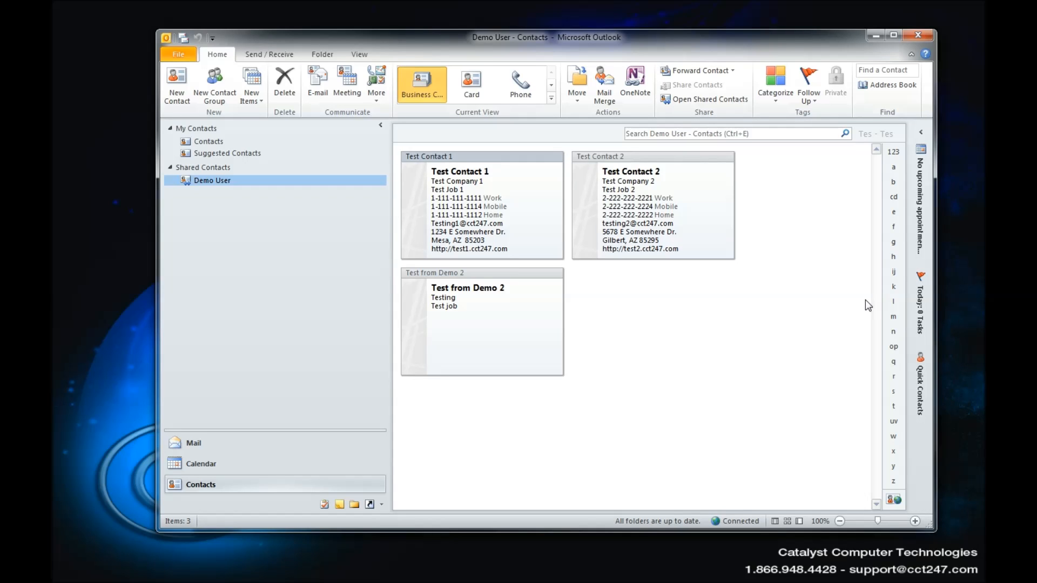
Close the second account's window and check Test Contact 1 and Test from Demo 2 in the sharing account's Contacts folder
click(917, 38)
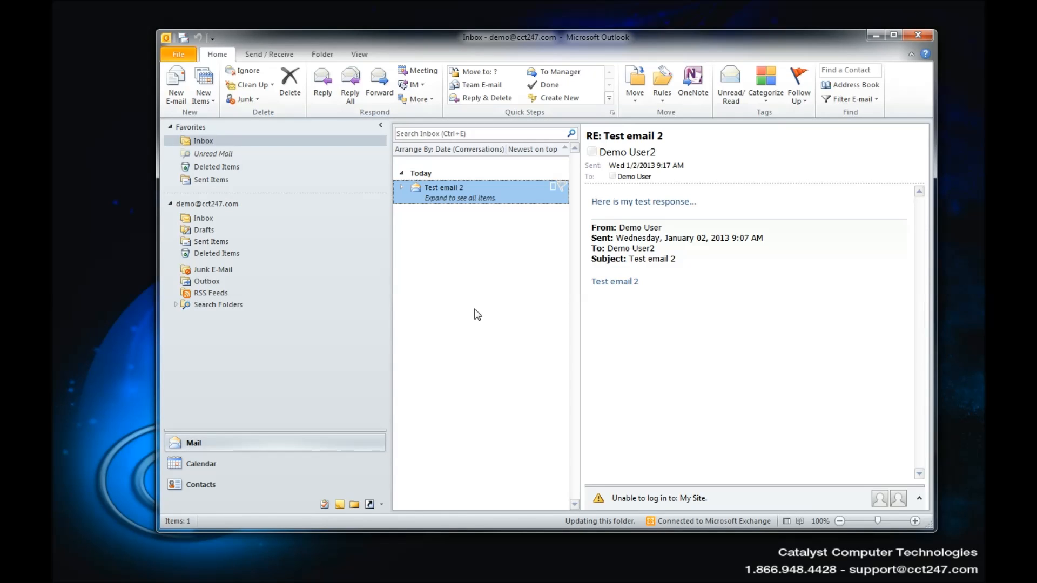
click(242, 491)
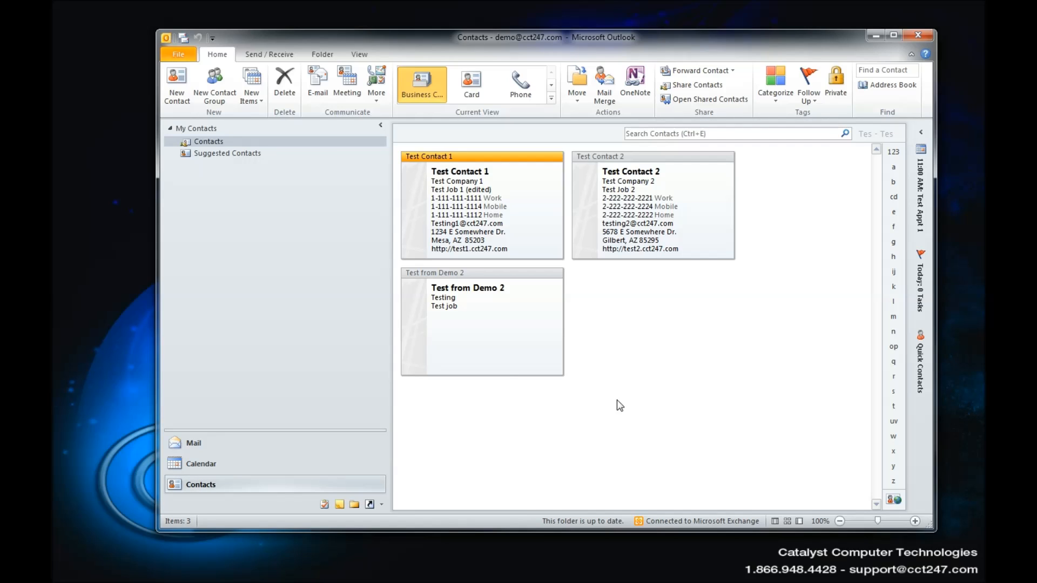
click(507, 367)
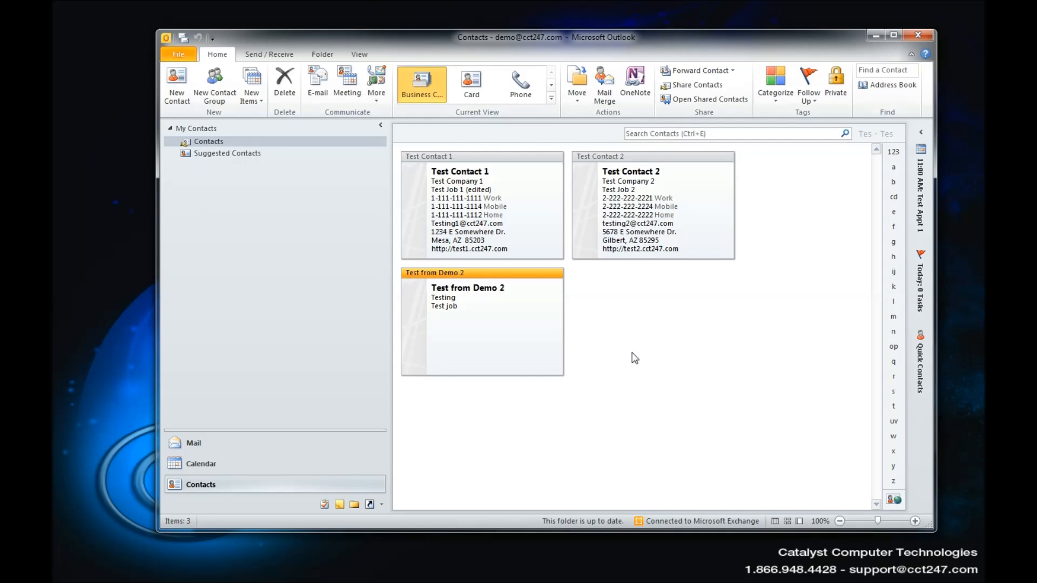
click(486, 212)
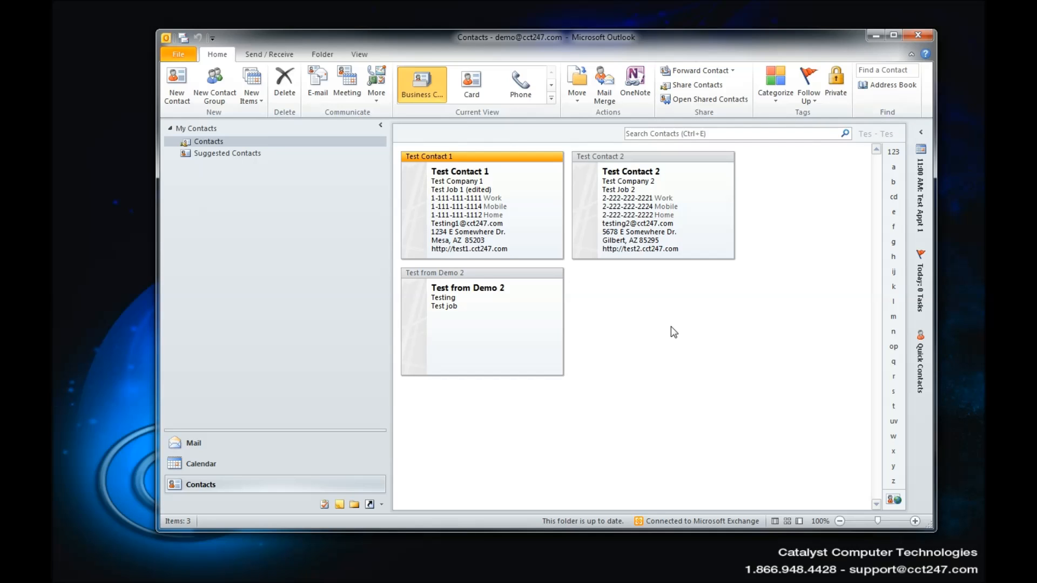
click(503, 336)
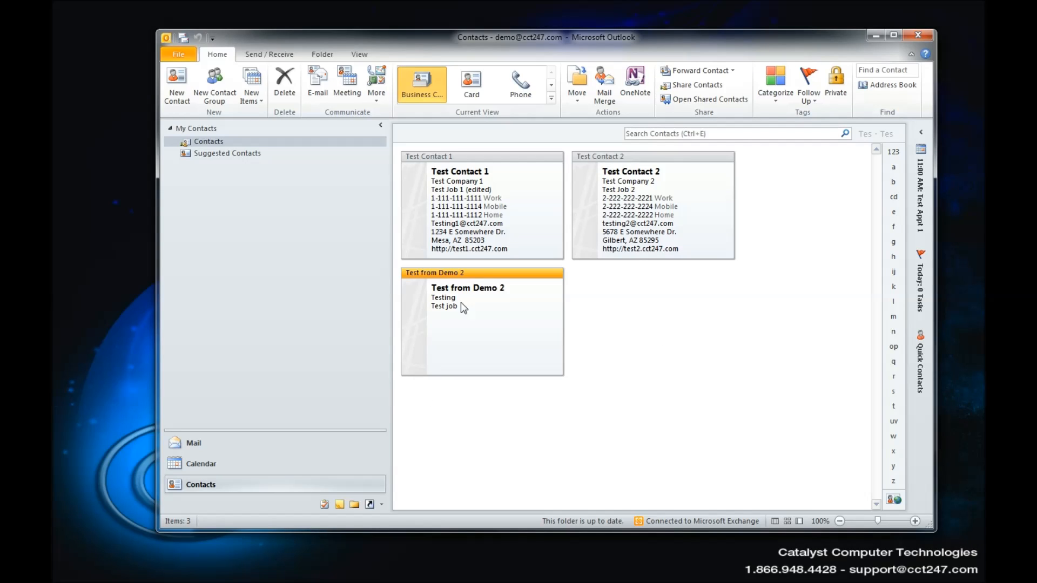
Remove Demo User2 from the folder permissions of the sharing account's Contacts folder
right_click(214, 142)
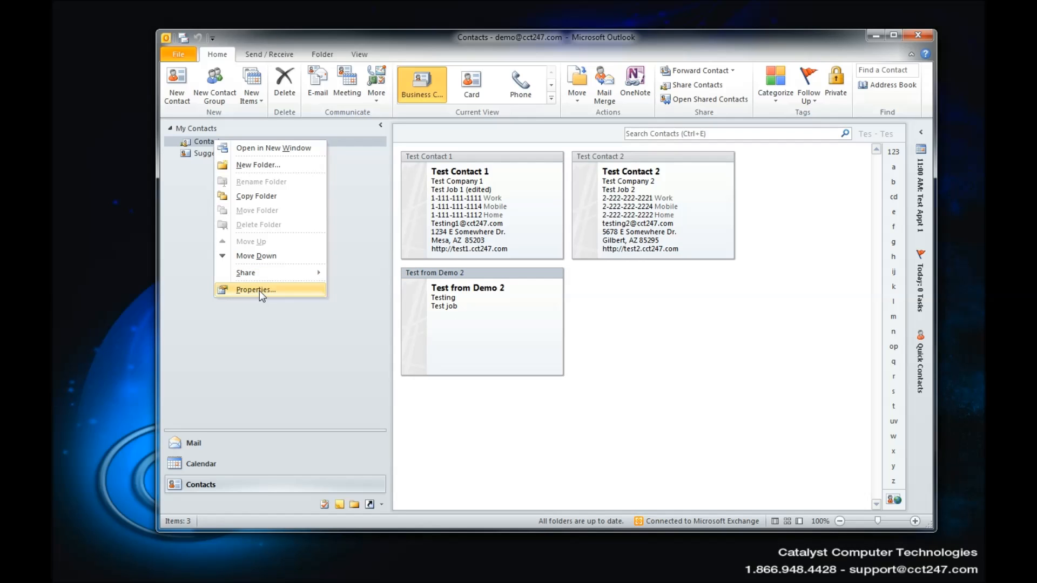
mouse_move(282, 276)
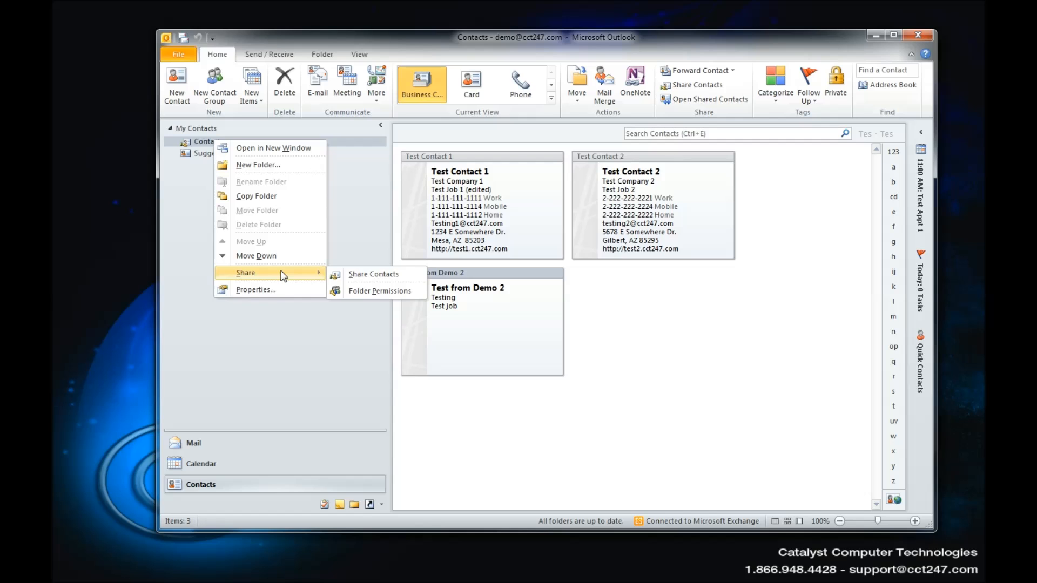
click(371, 292)
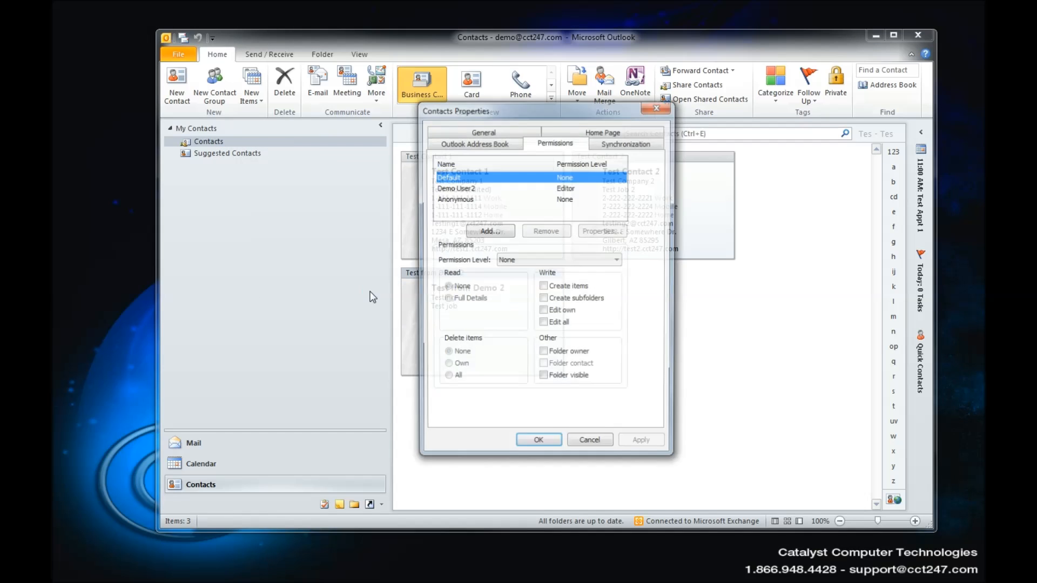
click(486, 199)
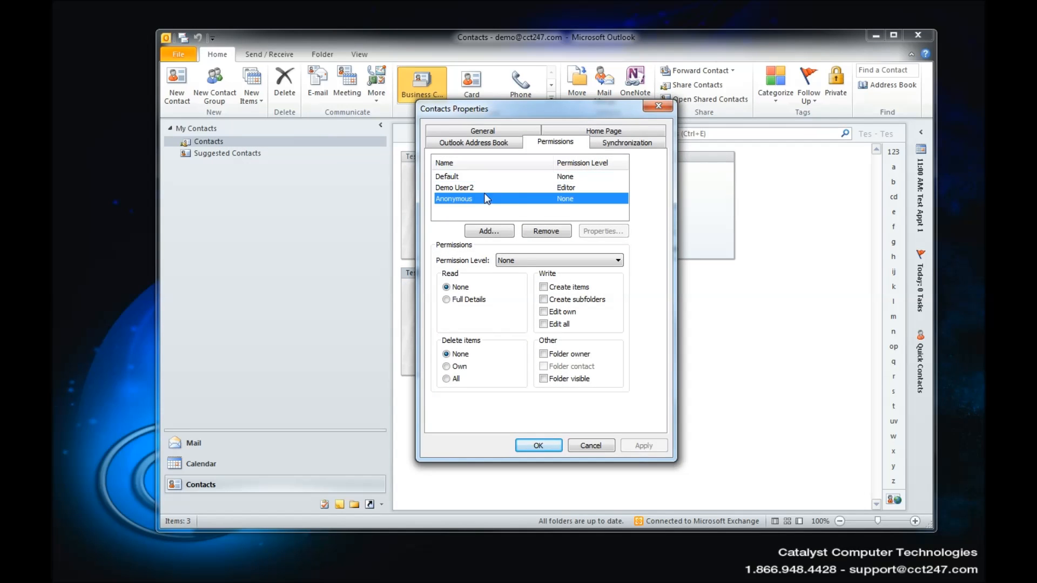
click(514, 189)
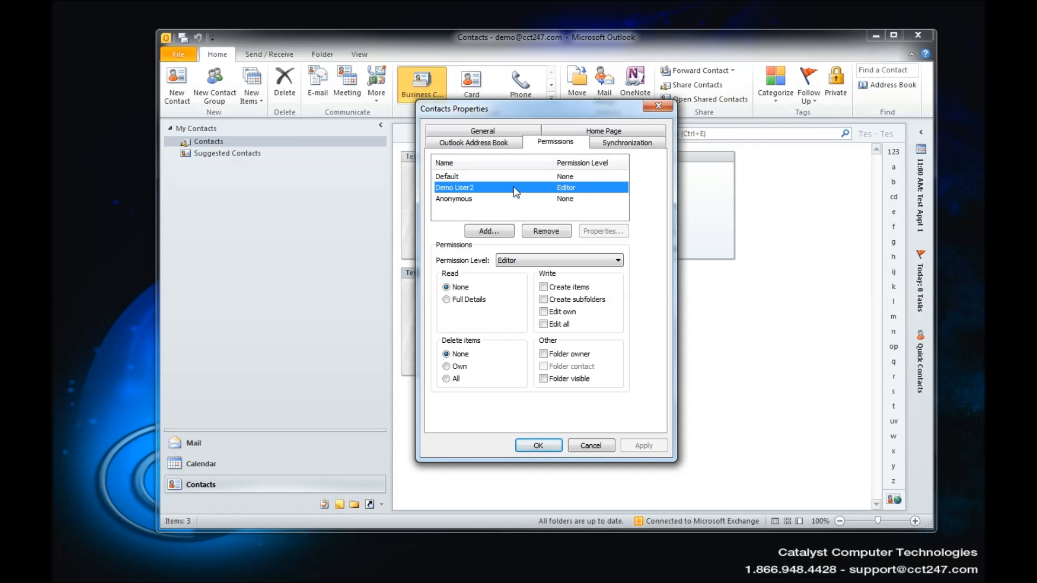
click(546, 231)
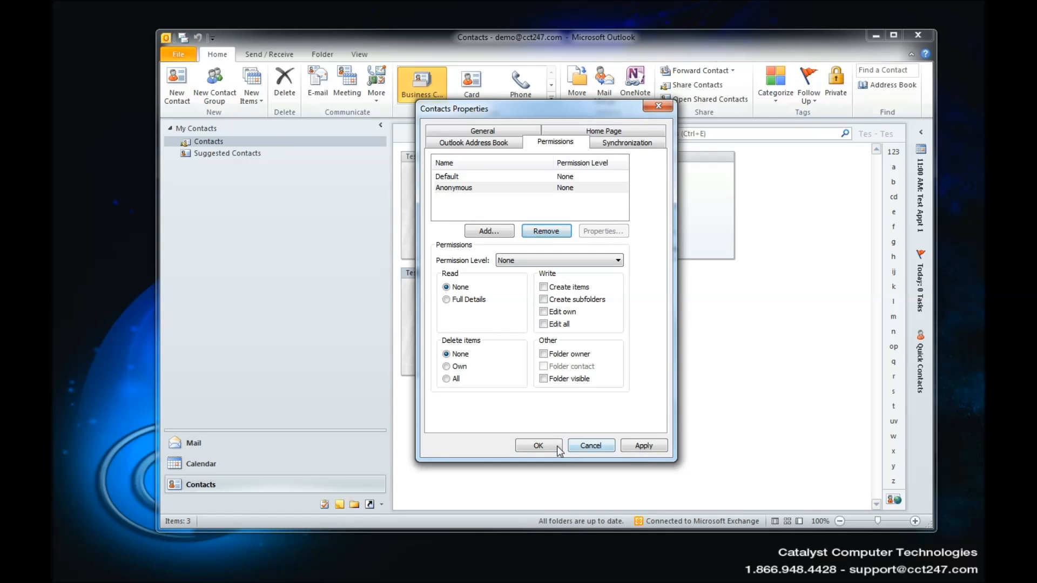